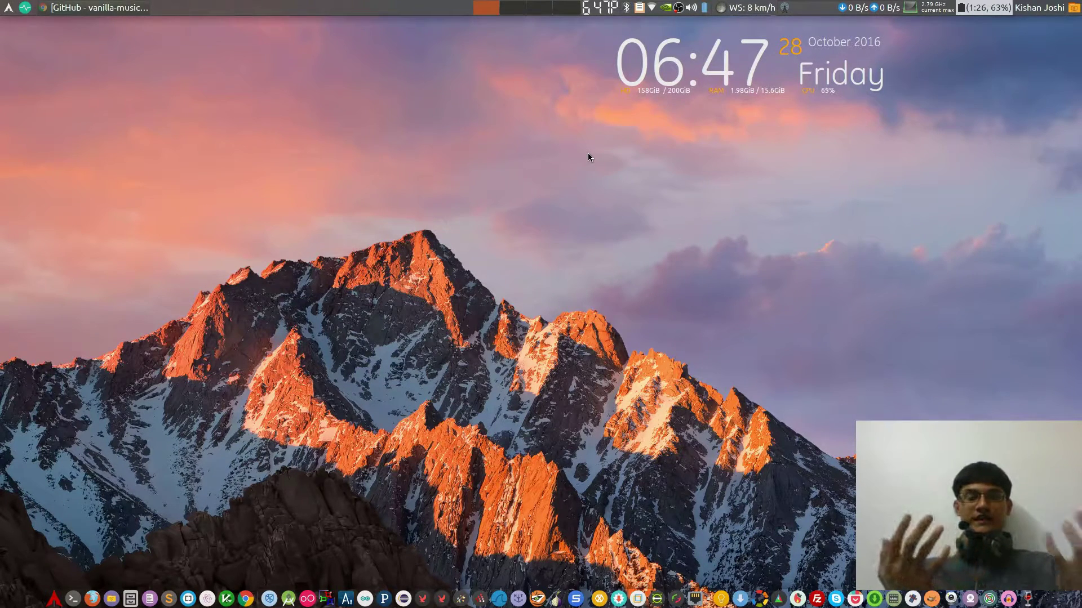
# Bring up the Chrome window showing the vanilla-music/vanilla GitHub repository
pyautogui.press('super+d')
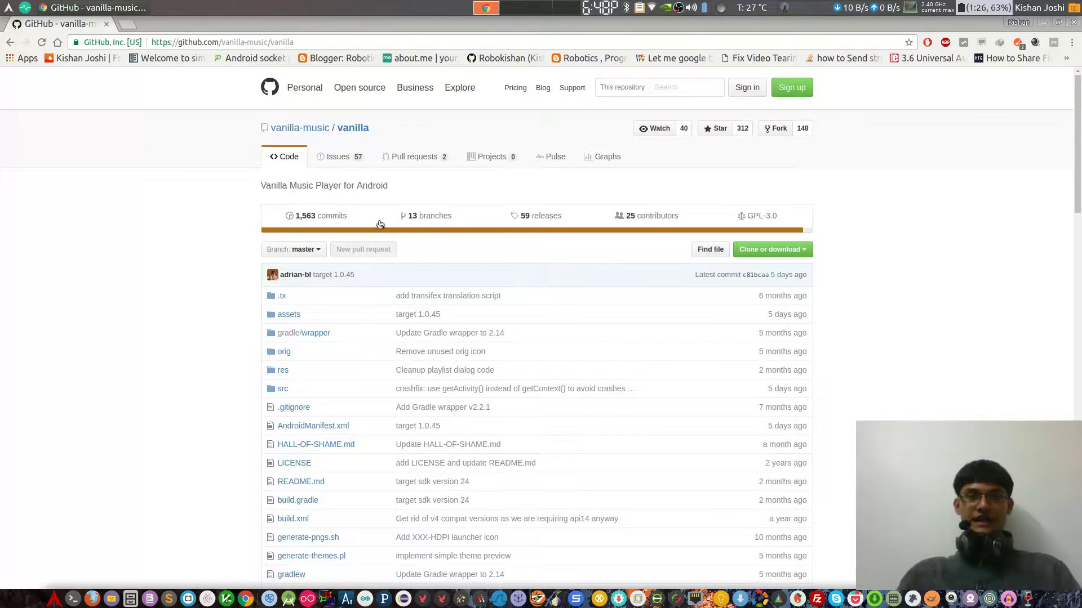
pyautogui.click(379, 133)
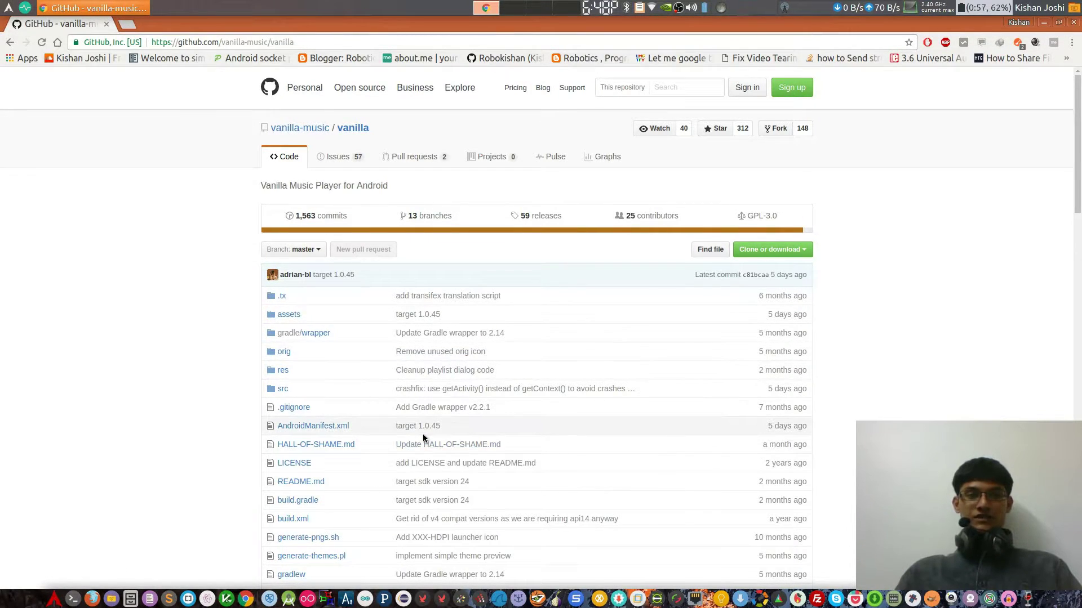
pyautogui.scroll(-4, 423, 435)
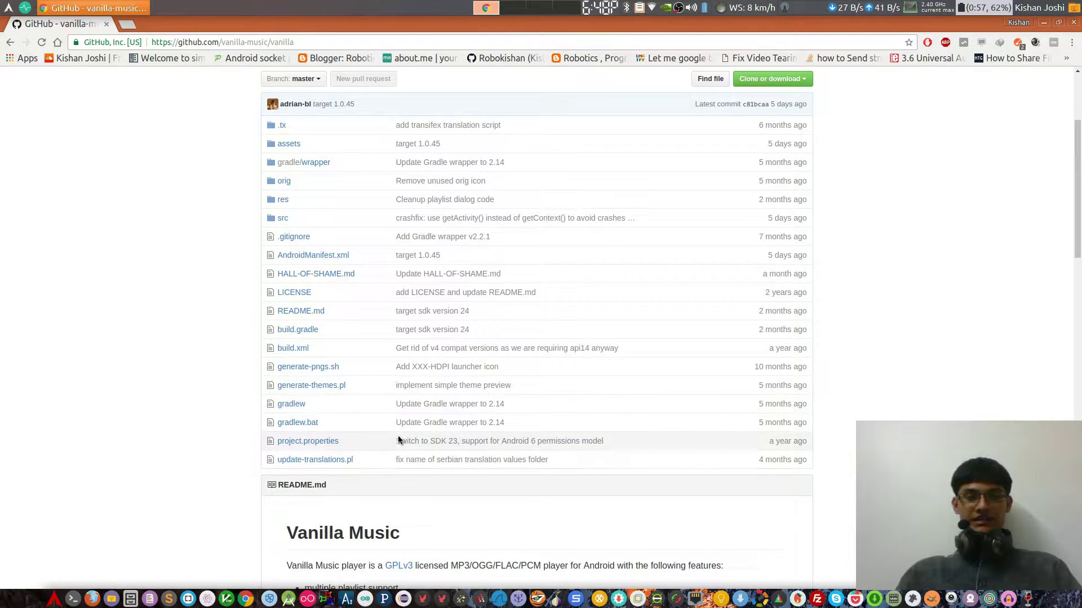
pyautogui.scroll(-3, 423, 437)
# Open a terminal from Thunar in the home folder holding vanilla.apk
pyautogui.click(111, 599)
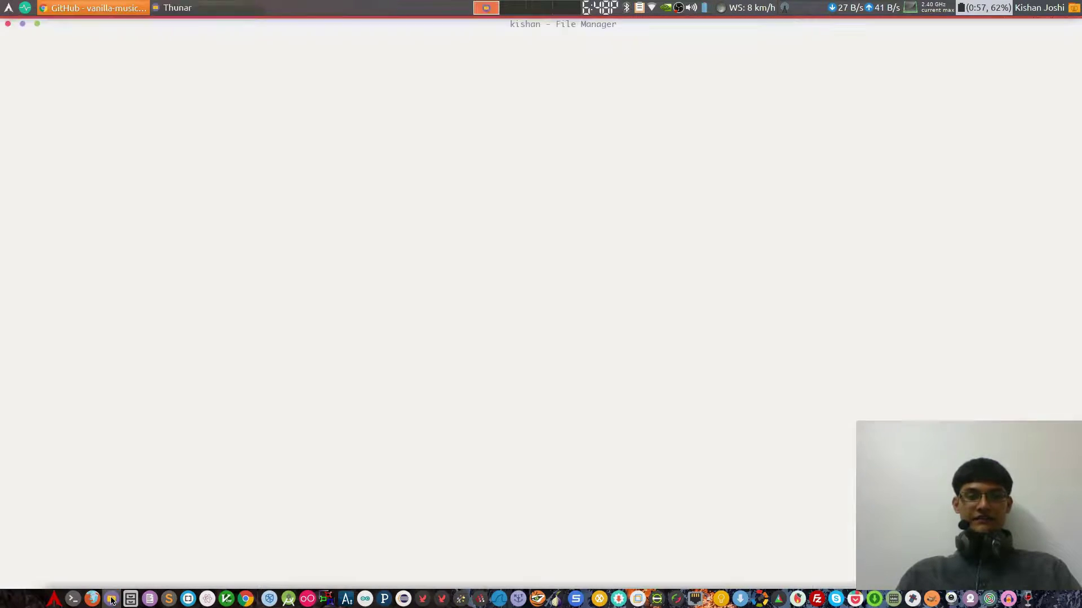
pyautogui.moveTo(1046, 306); pyautogui.dragTo(947, 219)
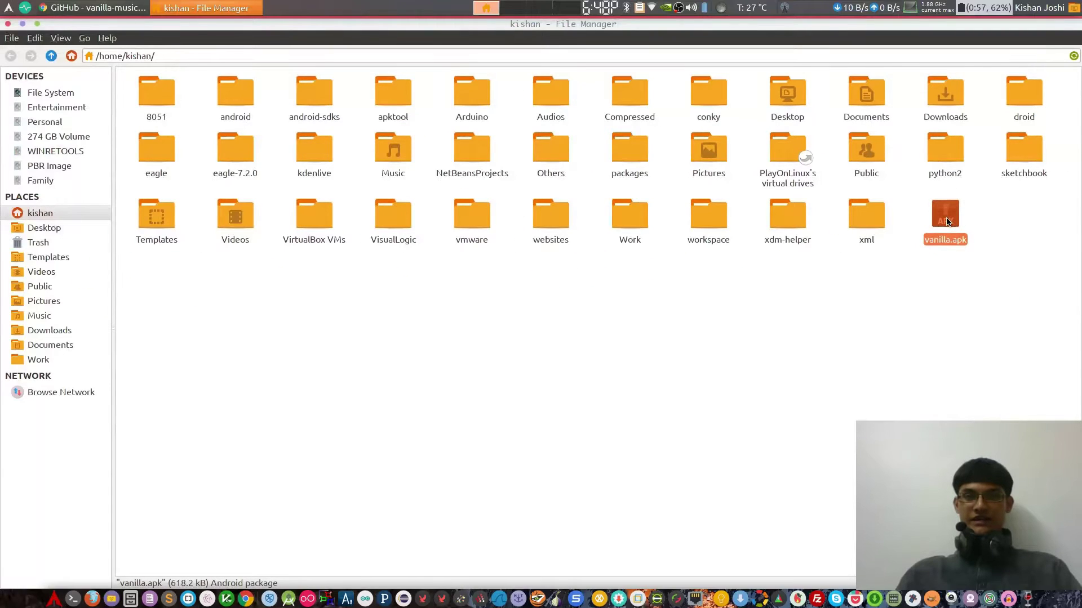
pyautogui.click(540, 428)
pyautogui.rightClick(461, 349)
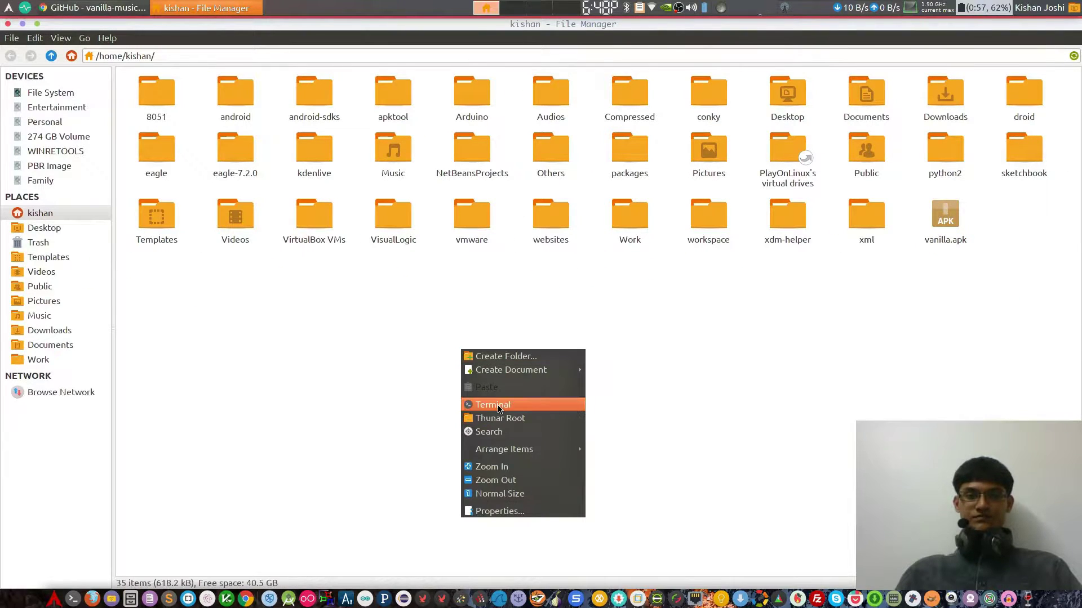
pyautogui.click(499, 410)
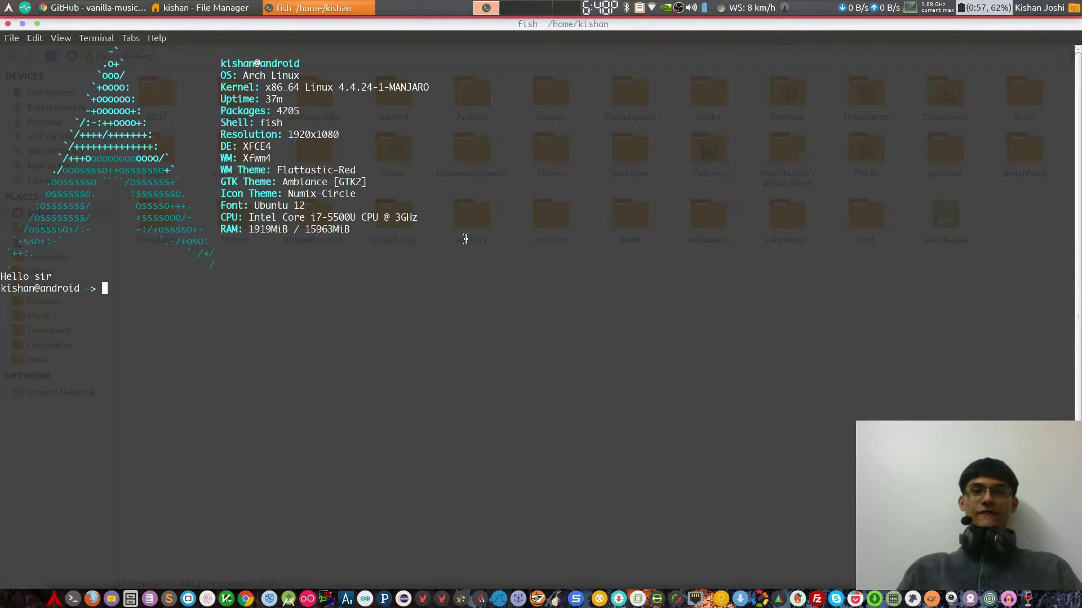
# Search yaourt for apk2gold, pick package 1, then interrupt the prompt
pyautogui.press('Up')
pyautogui.press('Right')
pyautogui.press('Right')
pyautogui.press('Right')
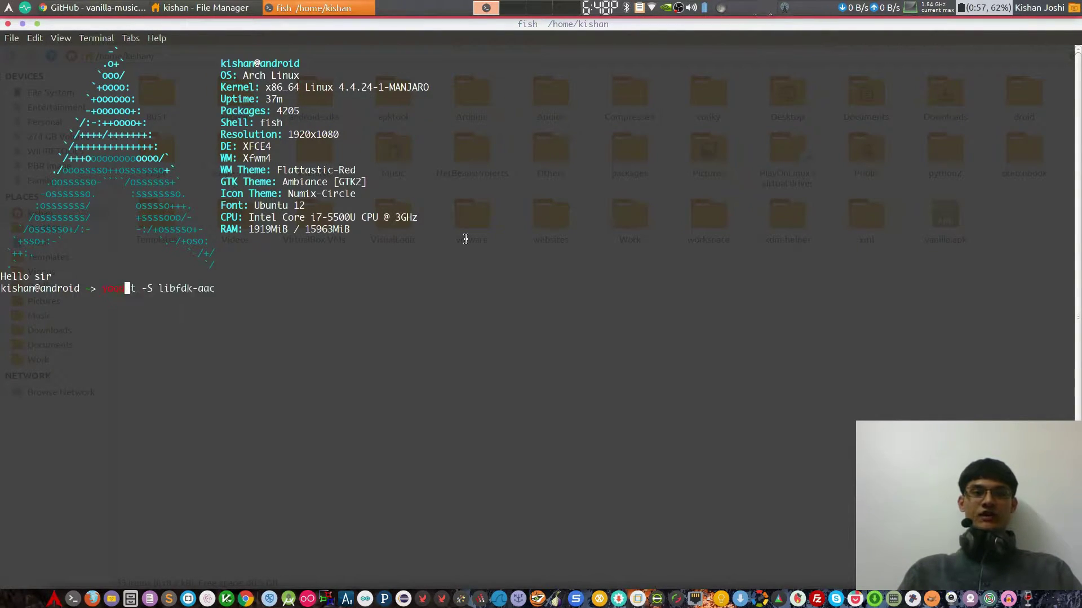
pyautogui.press('Right')
pyautogui.press('Right')
pyautogui.press('Right')
pyautogui.hotkey('ctrl', 'k')
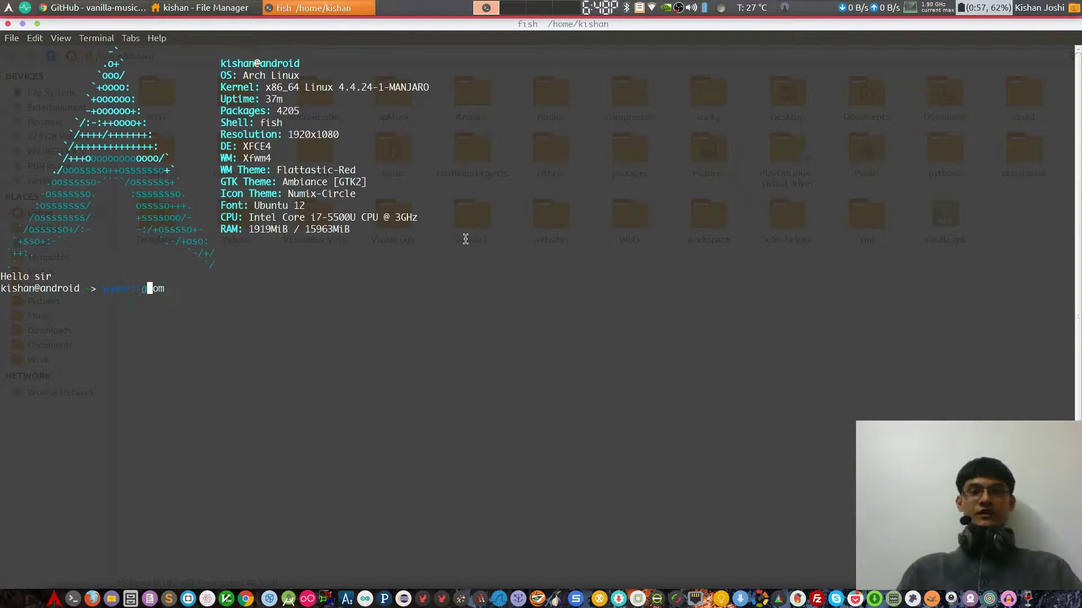
pyautogui.write('apk2gold')
pyautogui.press('Return')
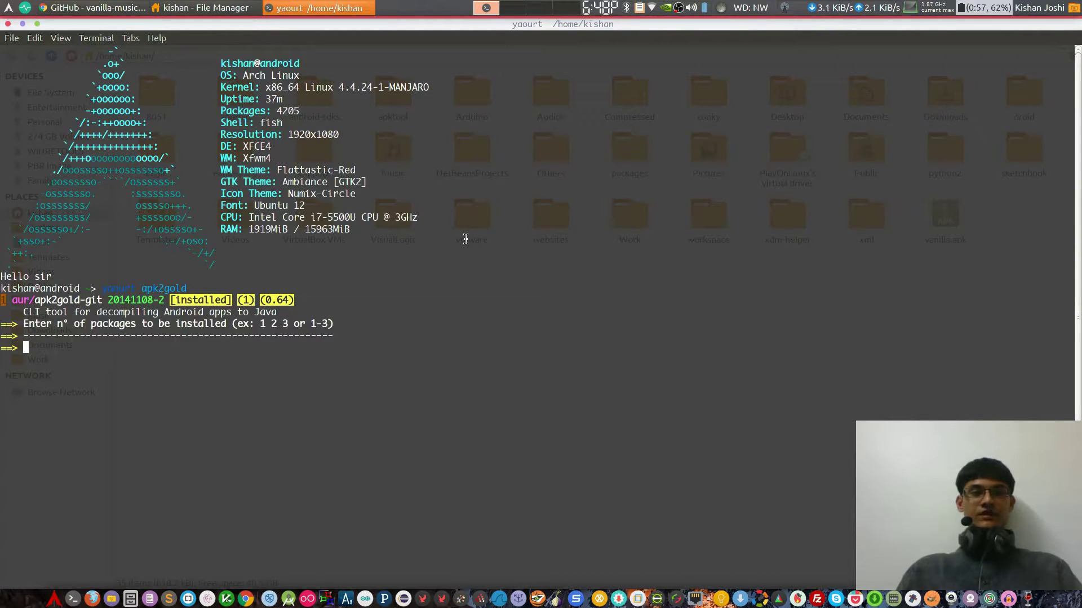
pyautogui.write('1')
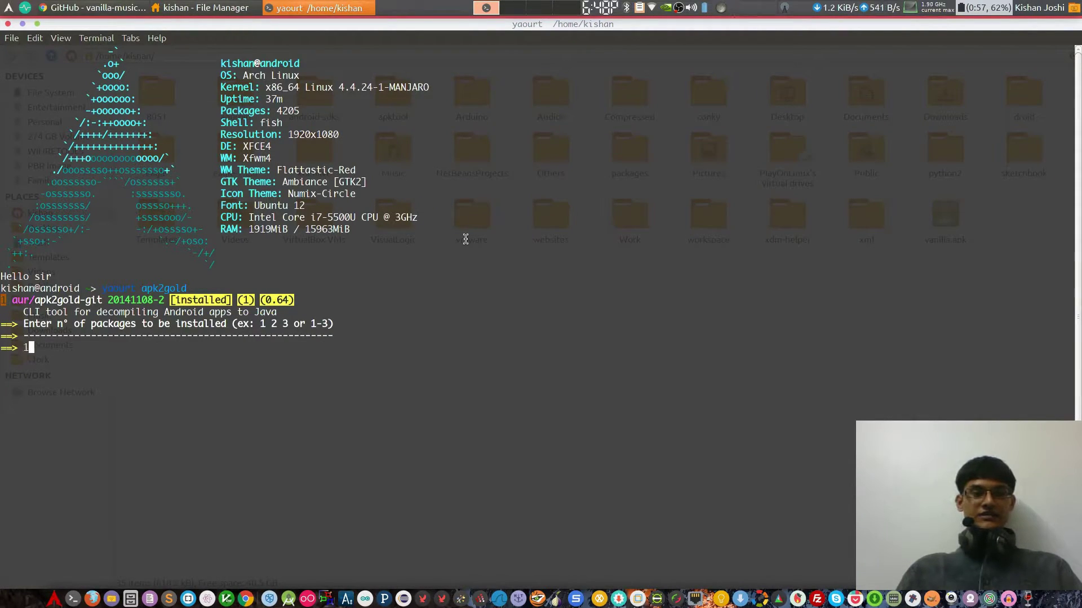
pyautogui.press('Return')
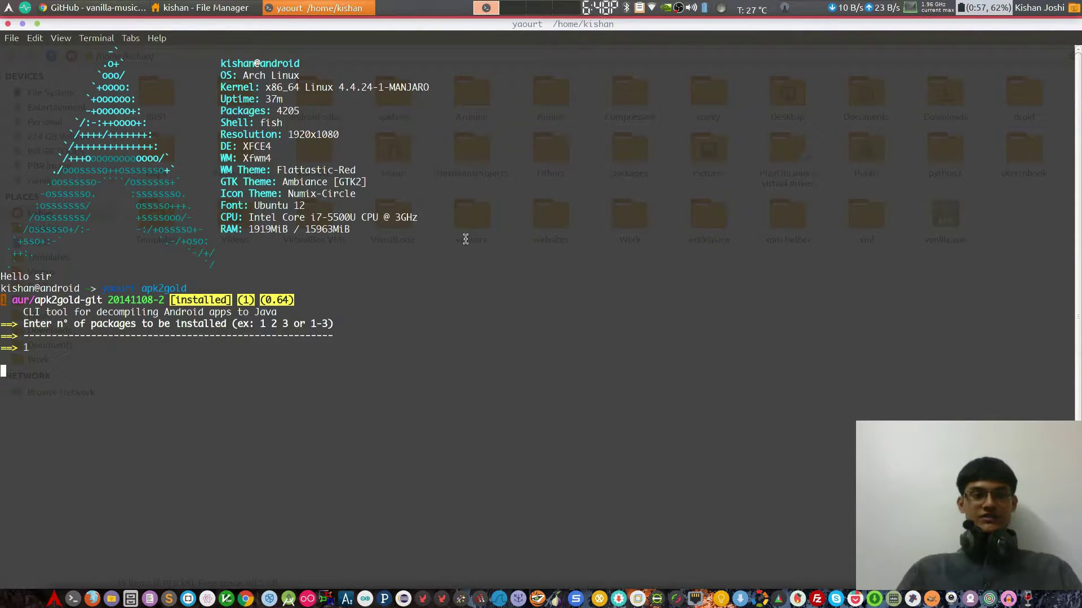
pyautogui.hotkey('ctrl', 'c')
# Rerun the apk2gold search, choose package 1 again, and cancel the install
pyautogui.press('Up')
pyautogui.press('Return')
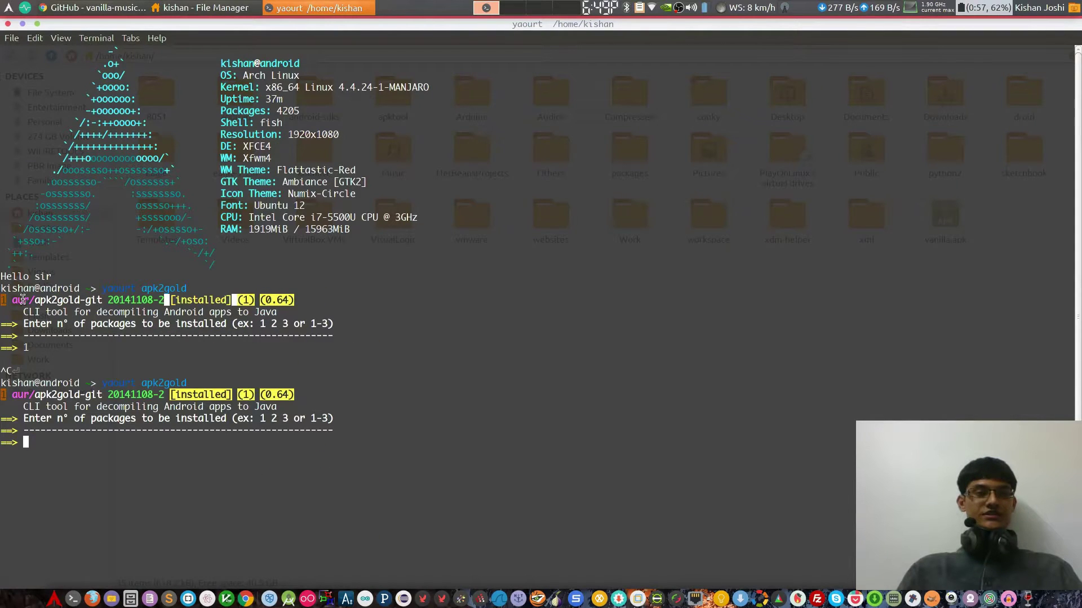
pyautogui.write('1')
pyautogui.press('Return')
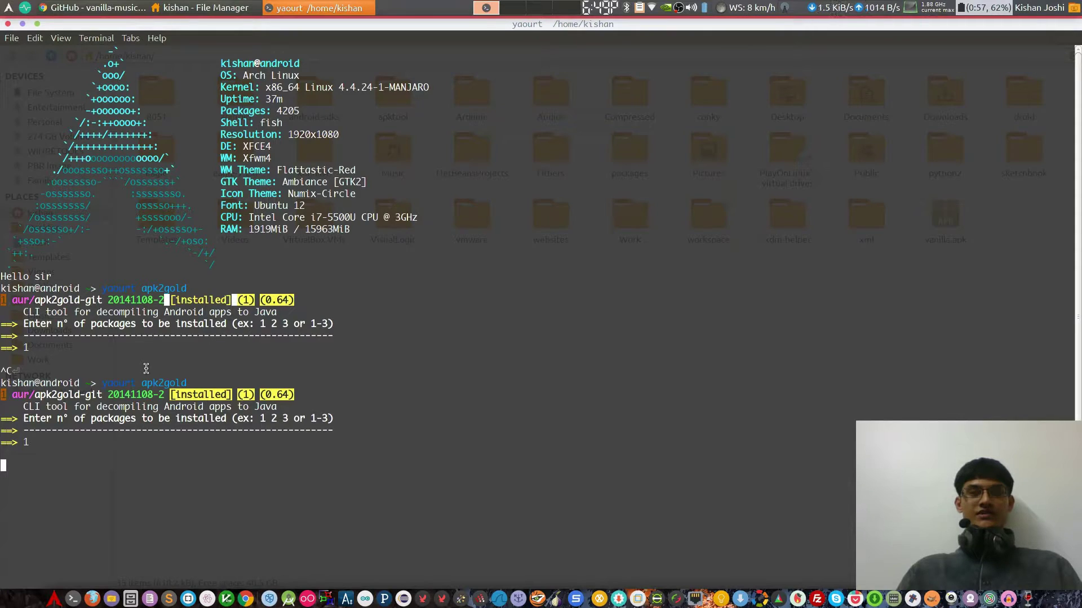
pyautogui.hotkey('ctrl', 'c')
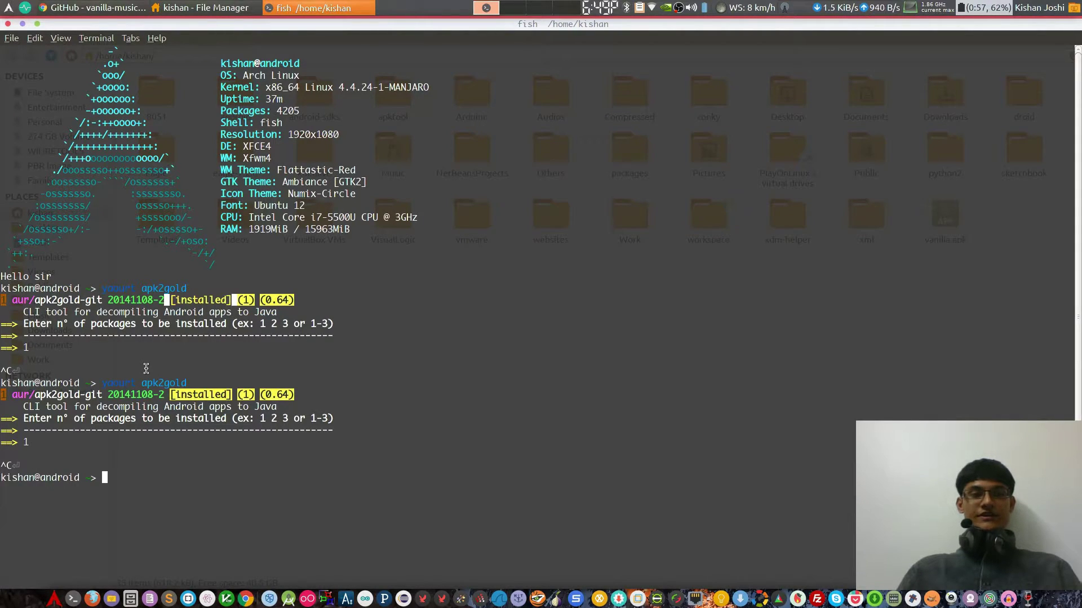
pyautogui.write('ls')
# List home files, check apk2gold help, decompile vanilla.apk, and hide the terminal
pyautogui.press('Return')
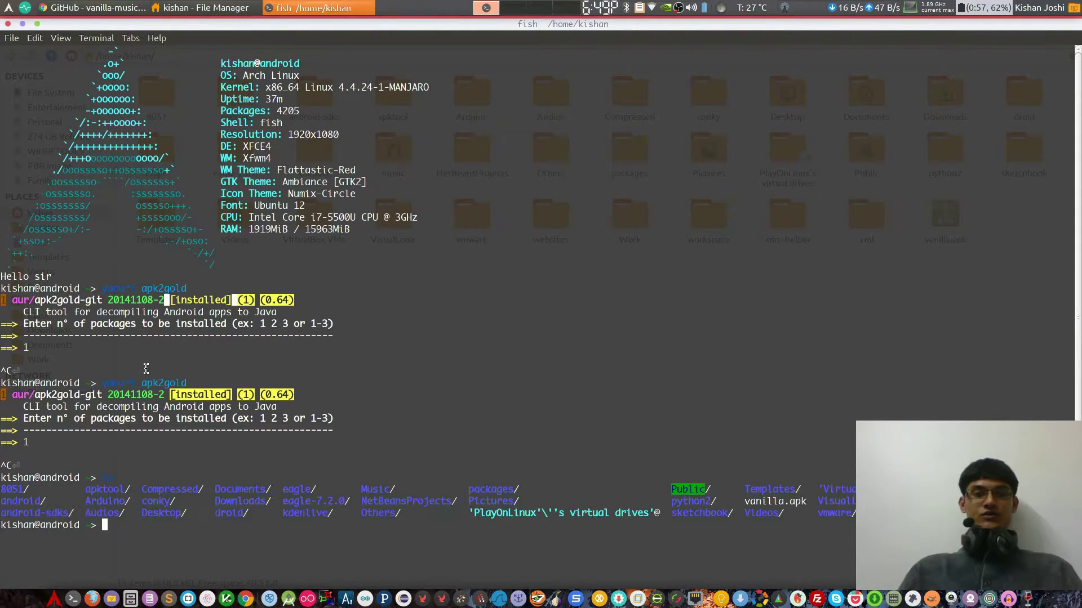
pyautogui.write('an')
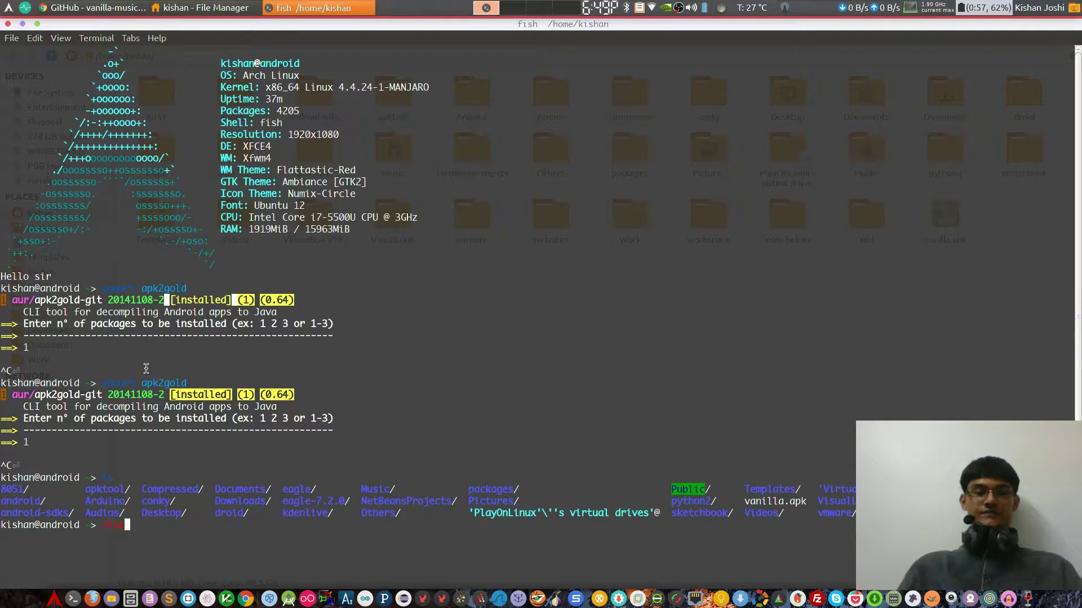
pyautogui.hotkey('ctrl', 'l')
pyautogui.write('p')
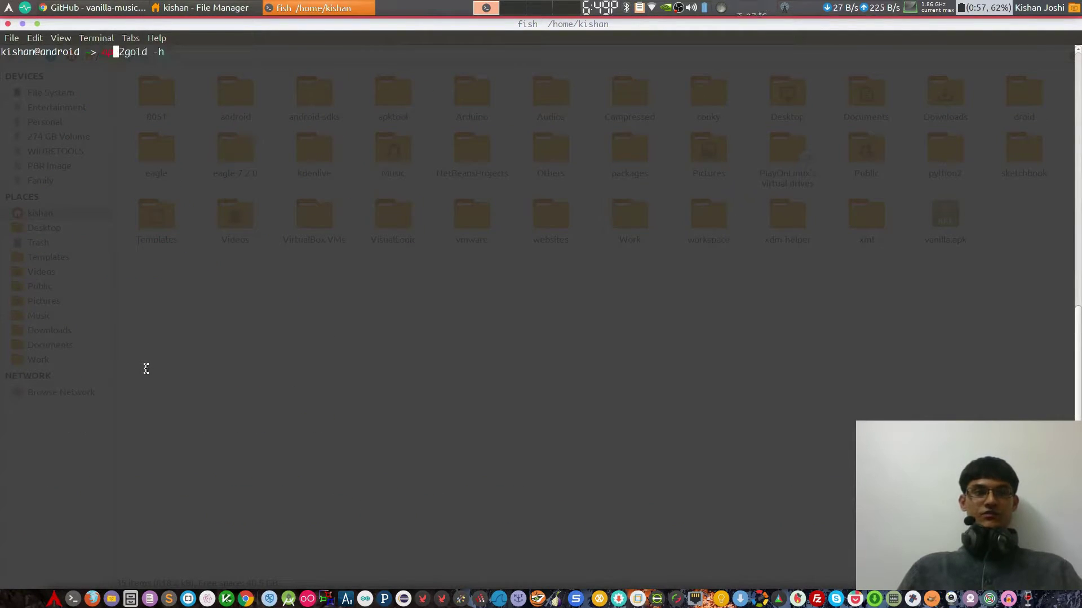
pyautogui.write('ktool/h')
pyautogui.press('Return')
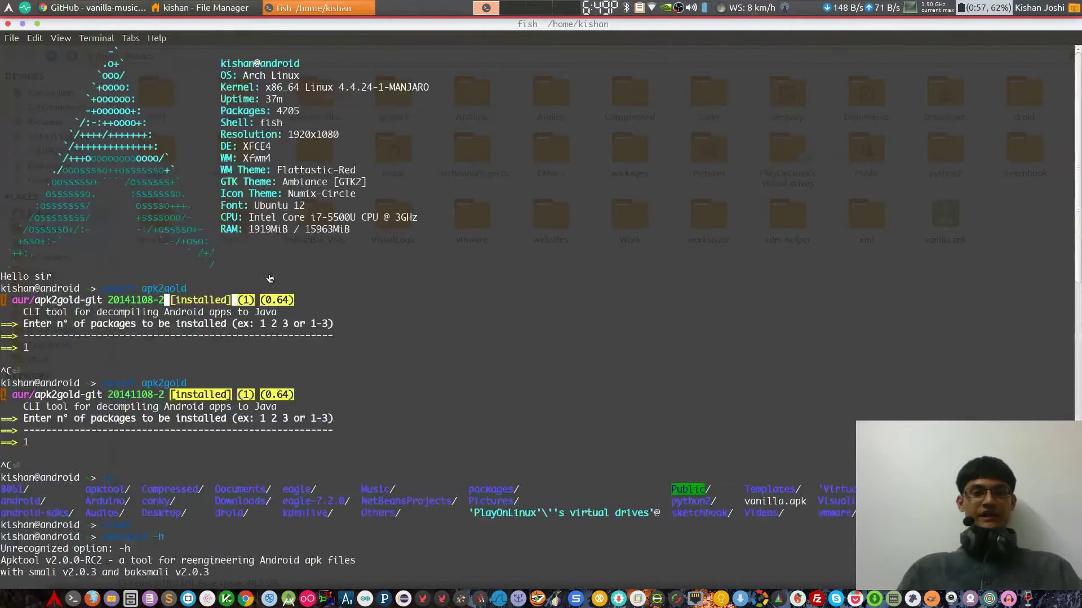
pyautogui.write('apktool ')
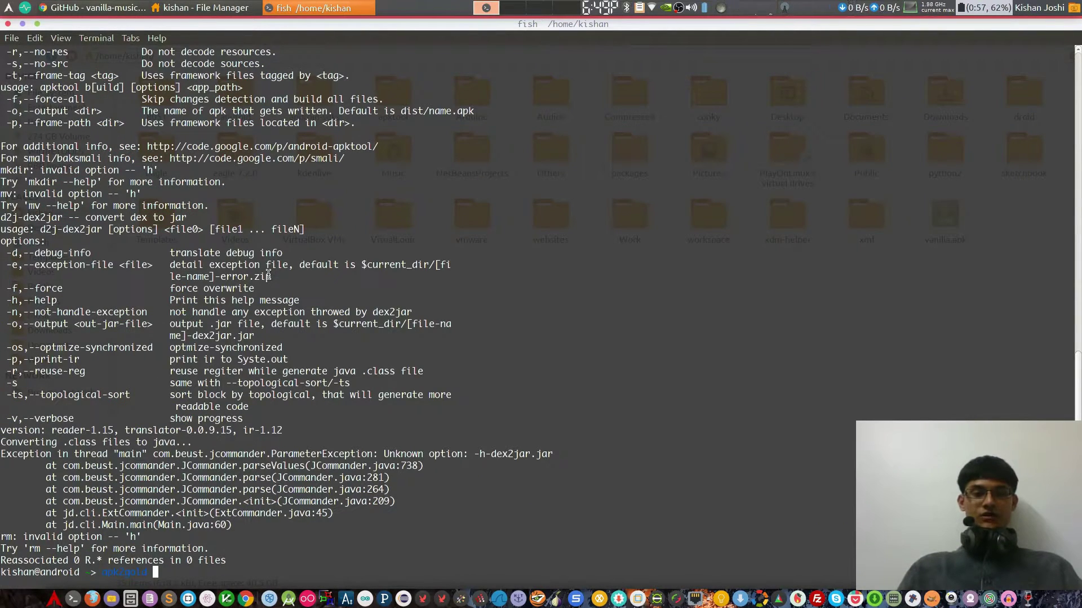
pyautogui.write('vanilla.apk')
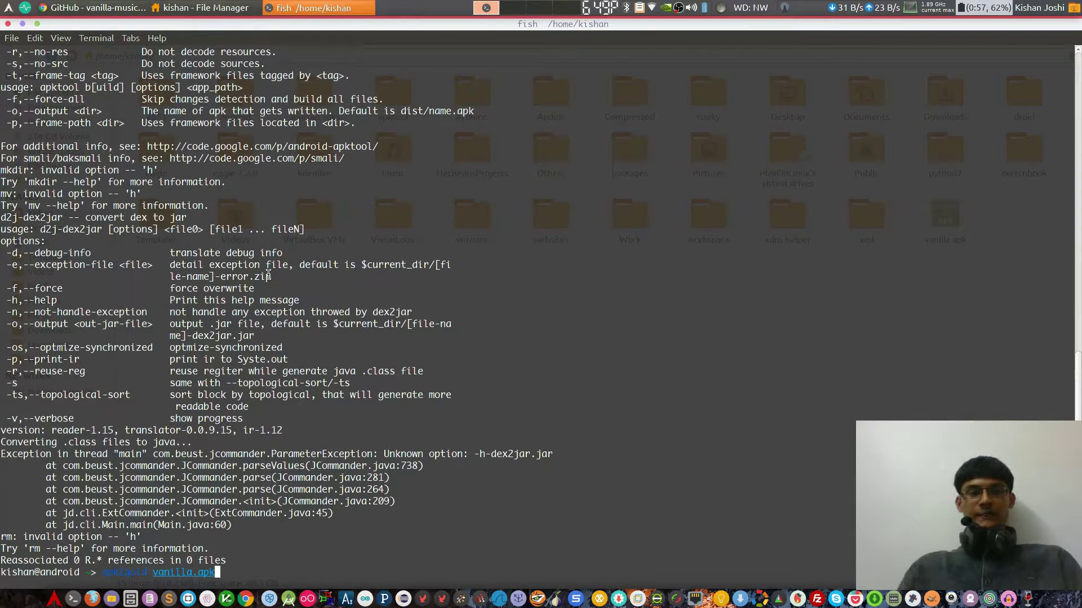
pyautogui.press('Return')
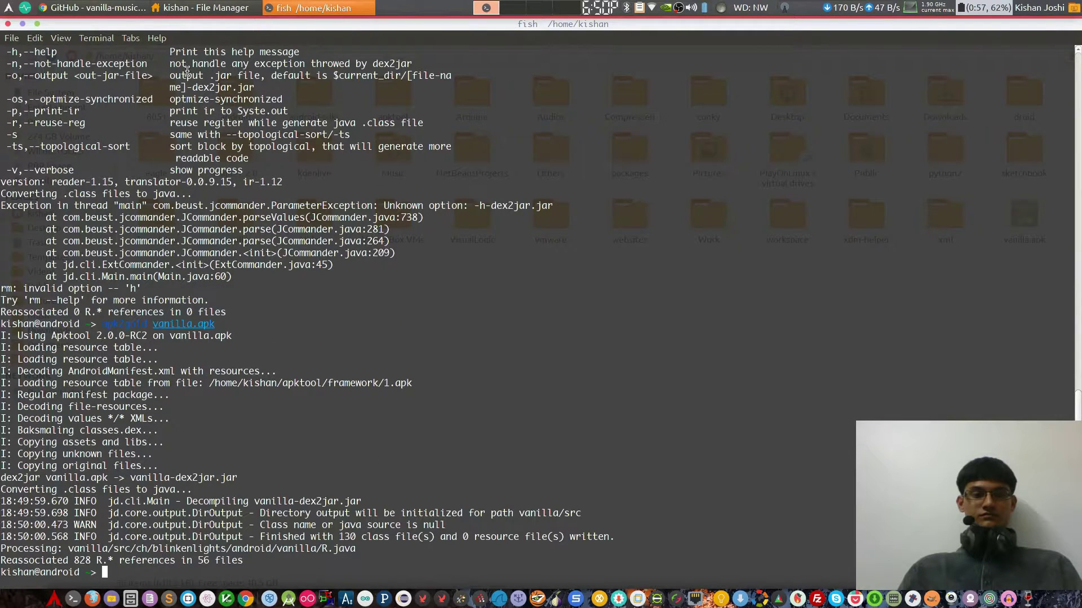
pyautogui.press('F12')
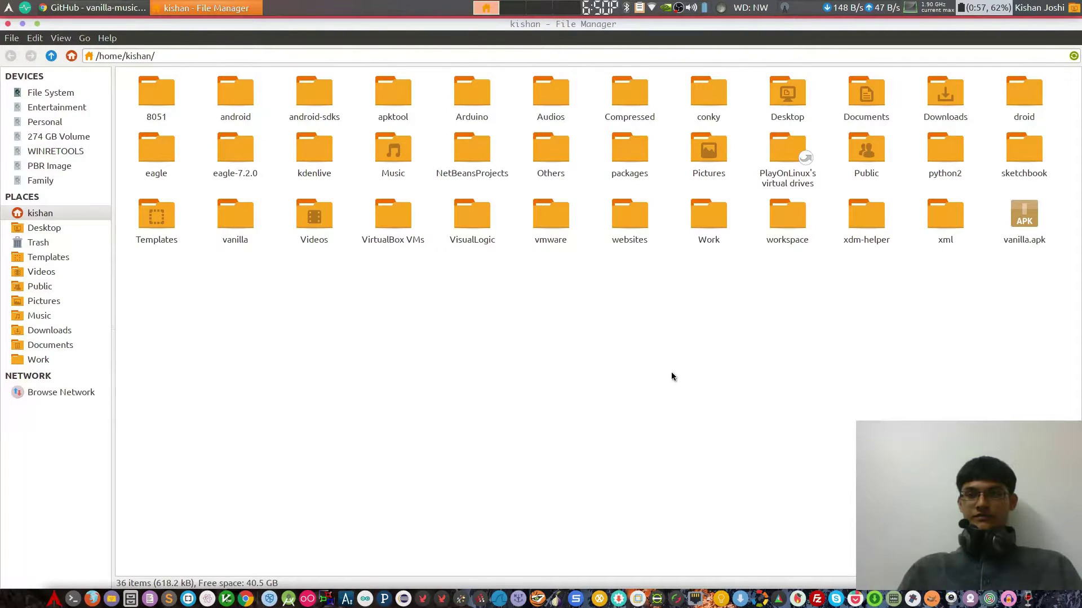
# Open the vanilla folder, peek inside src, and return to vanilla
pyautogui.press('v')
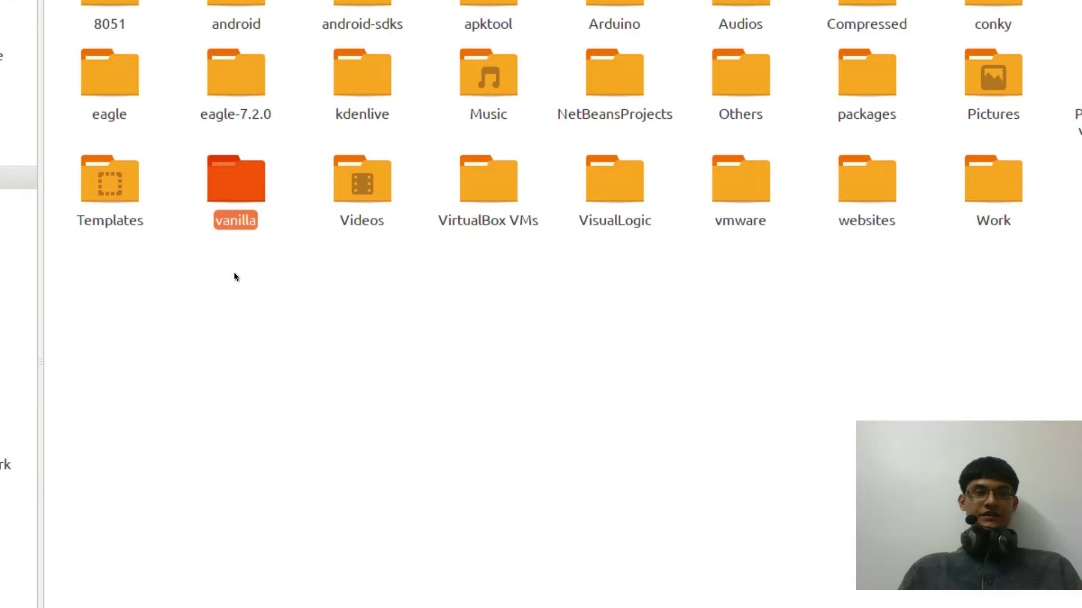
pyautogui.press('Return')
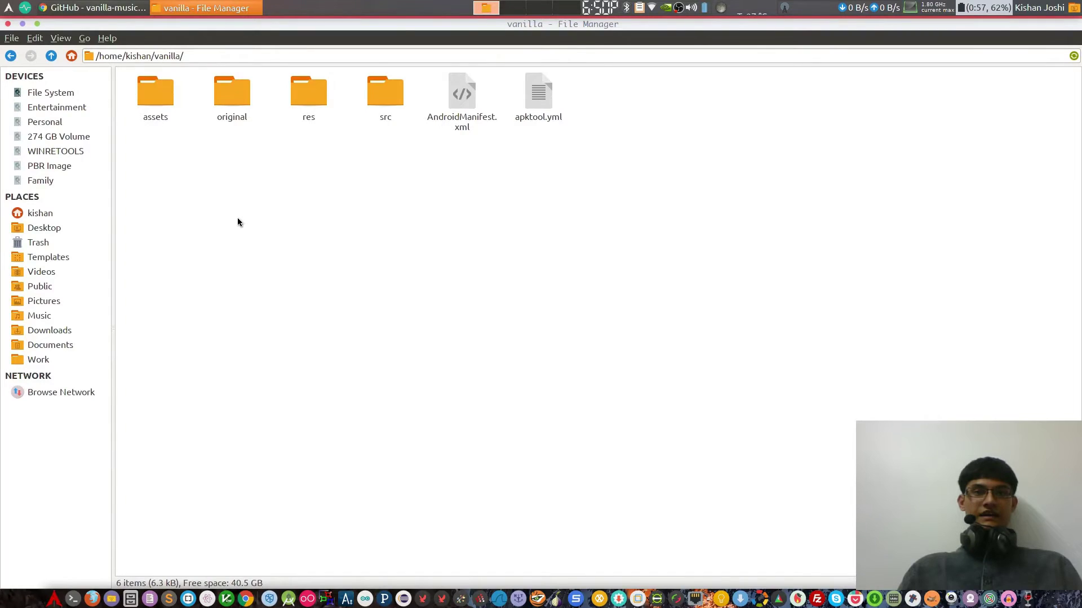
pyautogui.moveTo(724, 121); pyautogui.dragTo(151, 81)
pyautogui.click(481, 203)
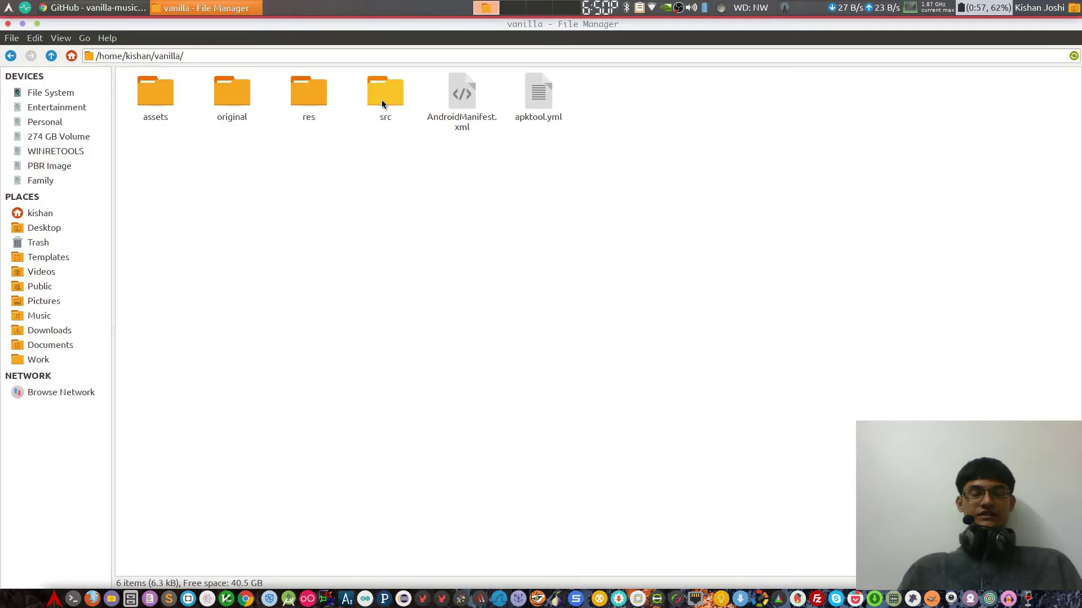
pyautogui.press('Right')
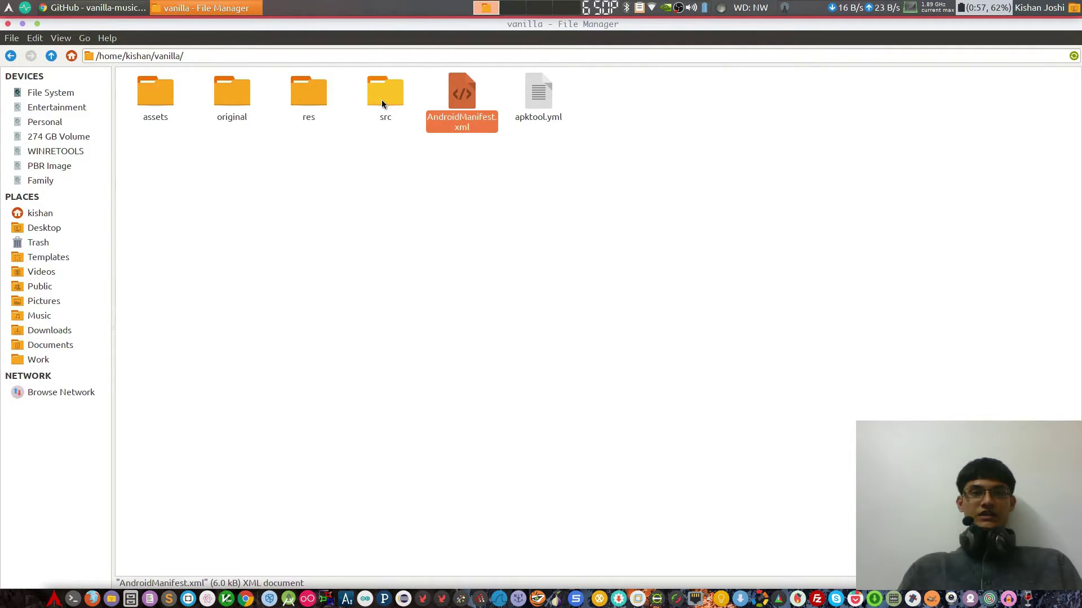
pyautogui.press('Left')
pyautogui.press('Return')
pyautogui.hotkey('alt', 'Left')
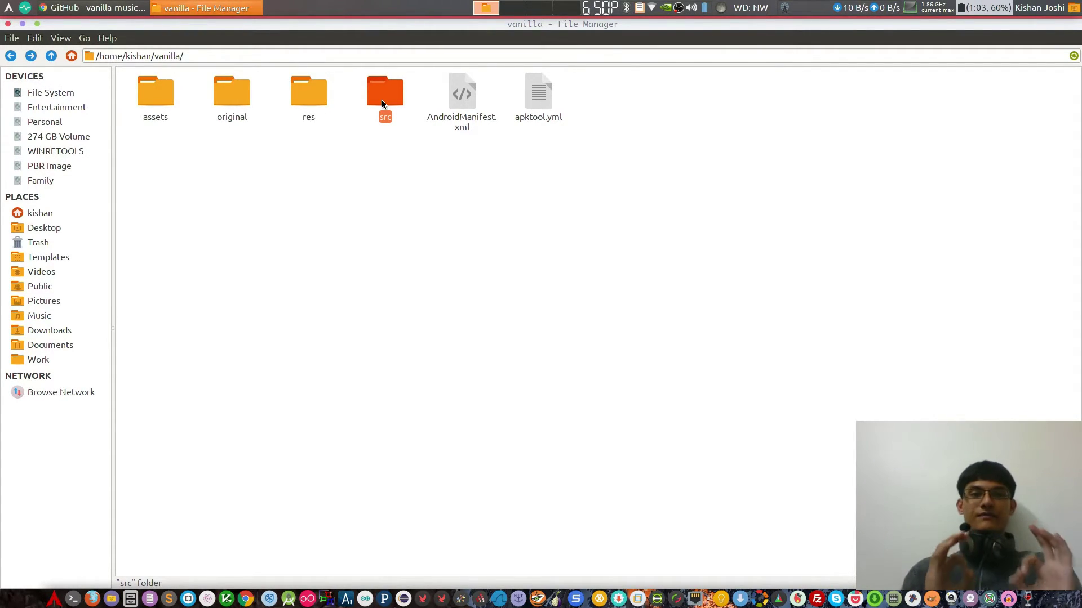
# Browse src/com/viewpagerindicator, then go back up to the vanilla folder
pyautogui.doubleClick(381, 99)
pyautogui.press('Right')
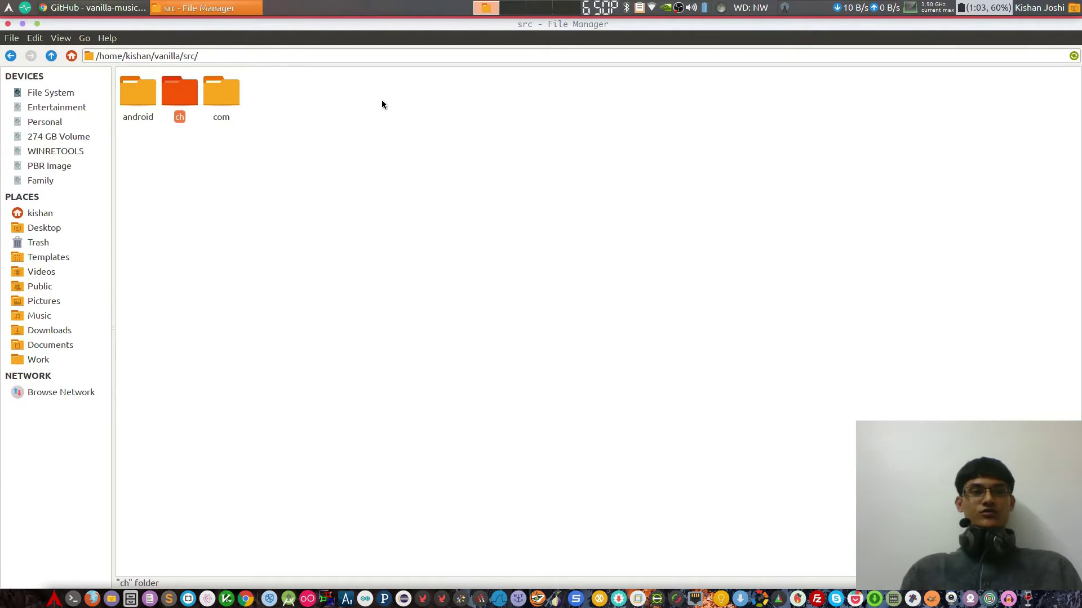
pyautogui.press('Right')
pyautogui.press('Return')
pyautogui.press('Return')
pyautogui.press('Right')
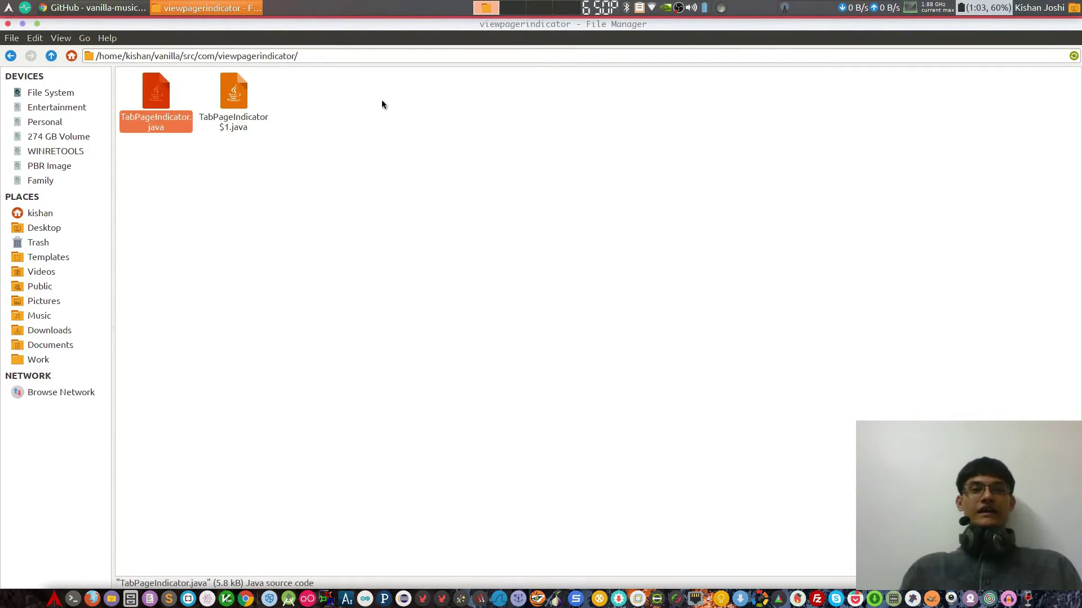
pyautogui.press('BackSpace')
pyautogui.press('BackSpace')
pyautogui.press('BackSpace')
pyautogui.press('Left')
pyautogui.press('Left')
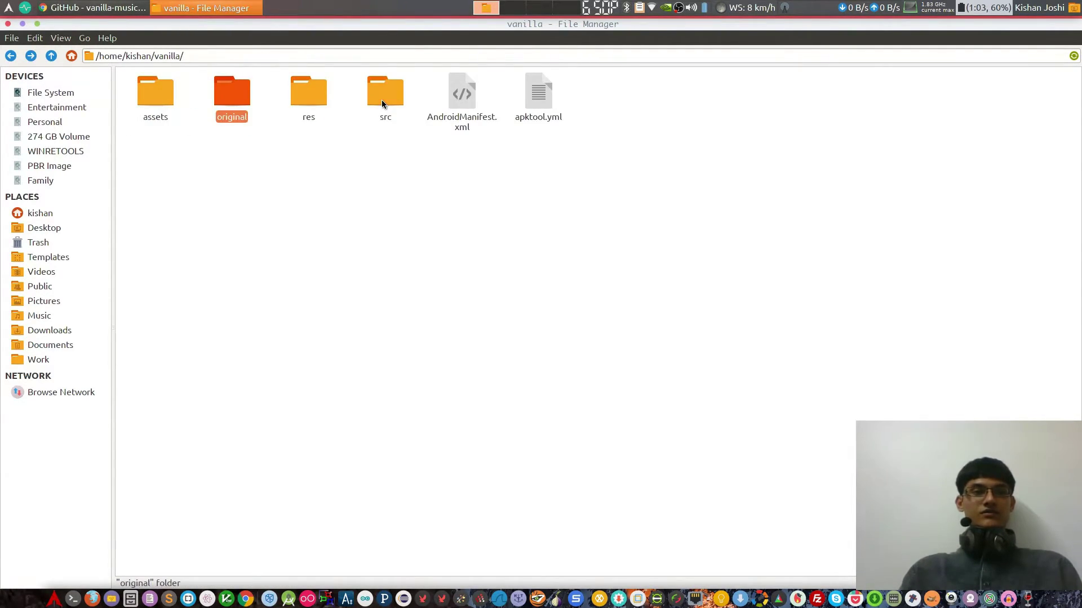
# Look inside the assets folder at about.html and return to vanilla
pyautogui.press('Right')
pyautogui.press('Home')
pyautogui.press('Return')
pyautogui.press('Right')
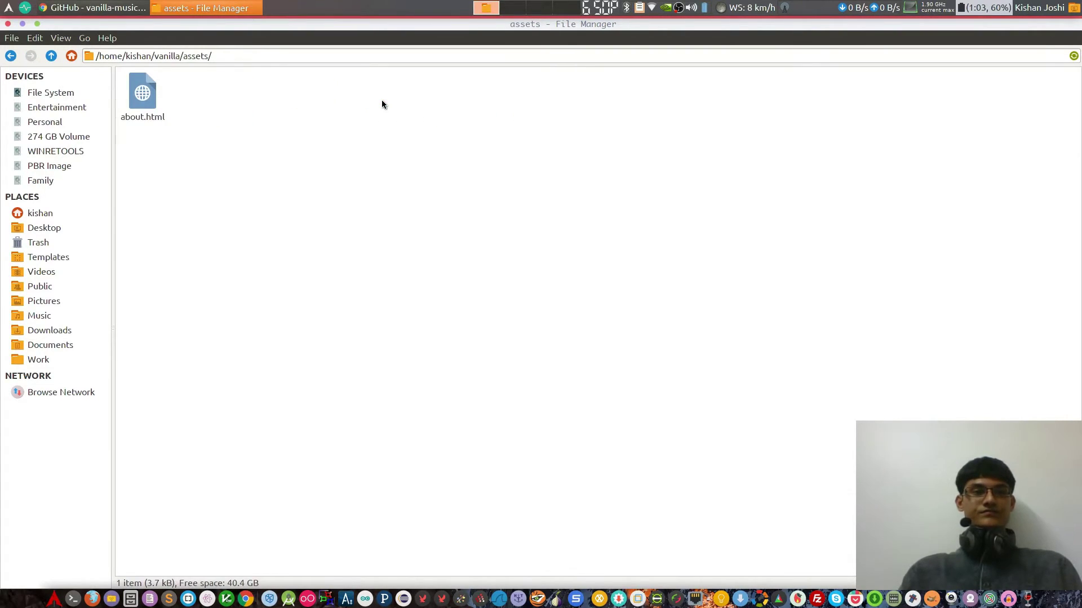
pyautogui.press('BackSpace')
# Browse src/android to the support folder and go back to src
pyautogui.press('Right')
pyautogui.press('Right')
pyautogui.press('Right')
pyautogui.press('Return')
pyautogui.press('Right')
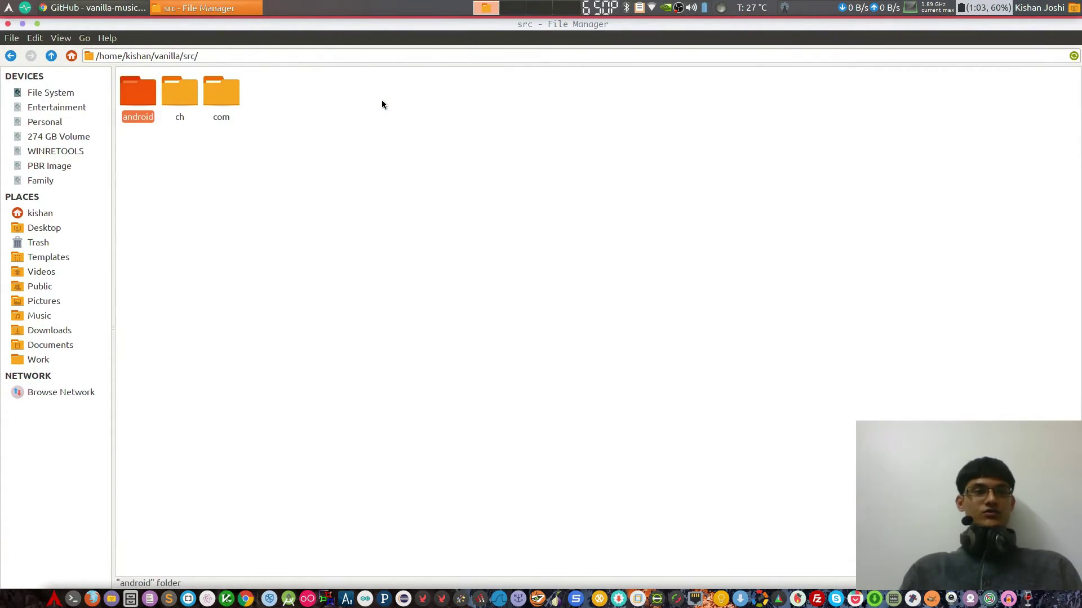
pyautogui.press('Return')
pyautogui.press('Right')
pyautogui.press('BackSpace')
# Explore src/ch/blinkenlights and return to the src folder
pyautogui.press('Right')
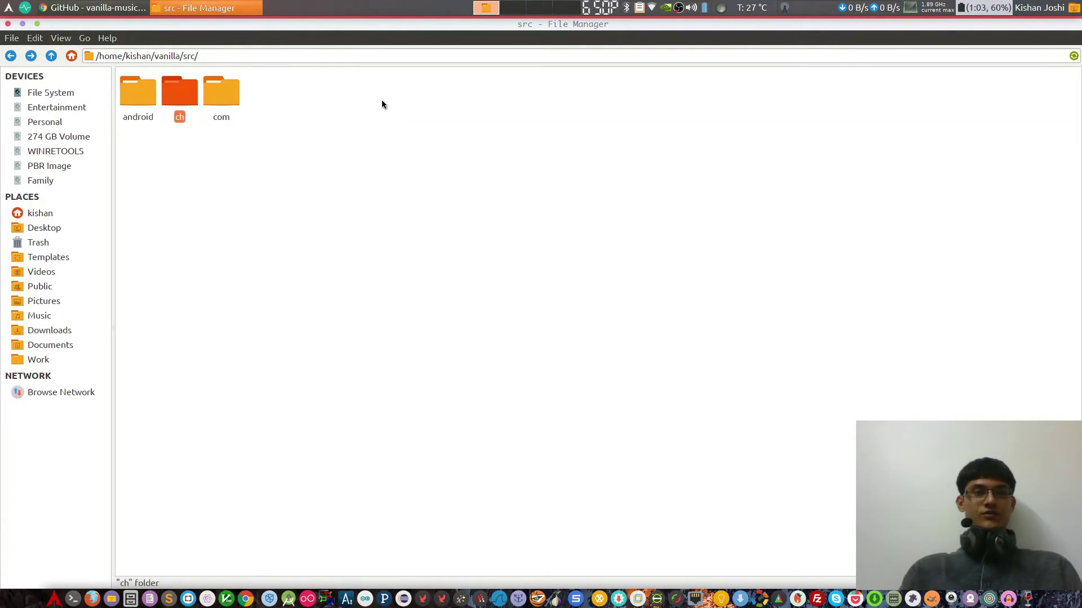
pyautogui.press('Return')
pyautogui.press('Right')
pyautogui.press('Return')
pyautogui.press('BackSpace')
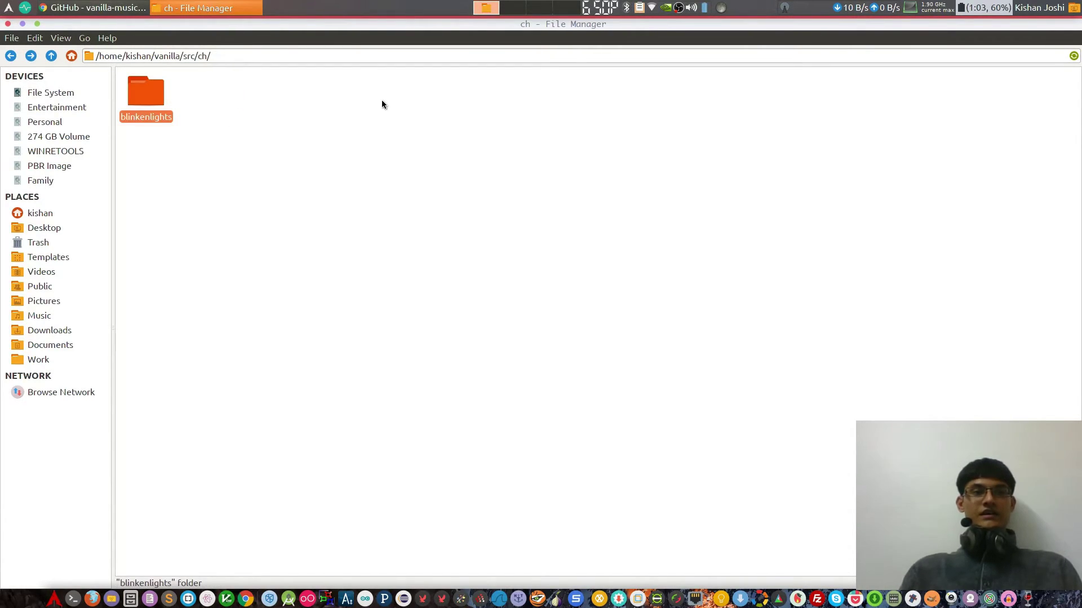
pyautogui.press('BackSpace')
# View TabPageIndicator.java from com/viewpagerindicator in Sublime Text, then close it
pyautogui.press('Right')
pyautogui.press('Return')
pyautogui.press('Right')
pyautogui.press('Return')
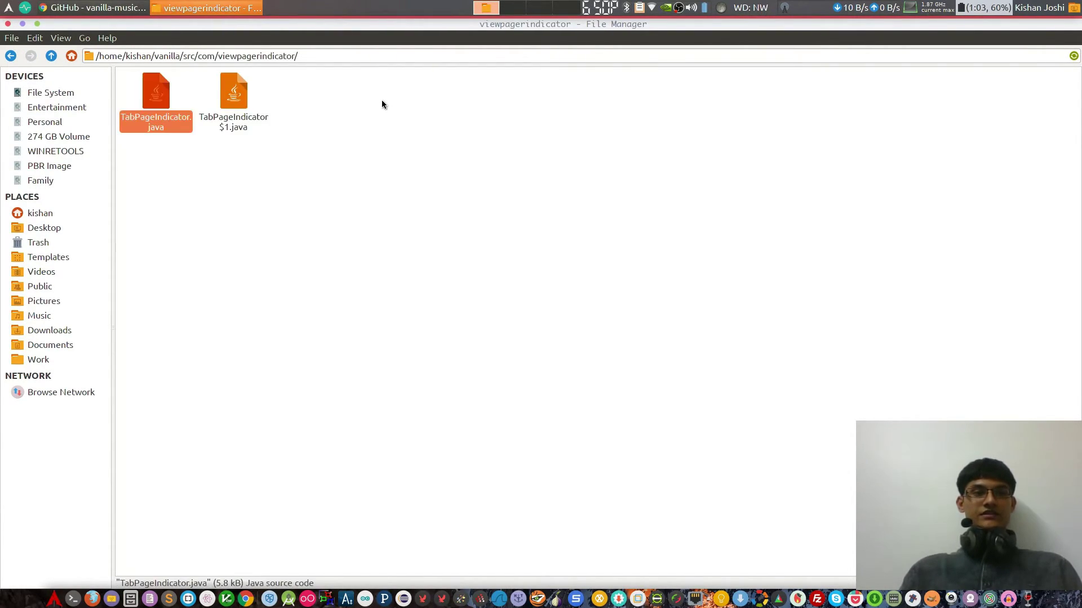
pyautogui.press('Right')
pyautogui.press('Left')
pyautogui.press('Right')
pyautogui.press('Left')
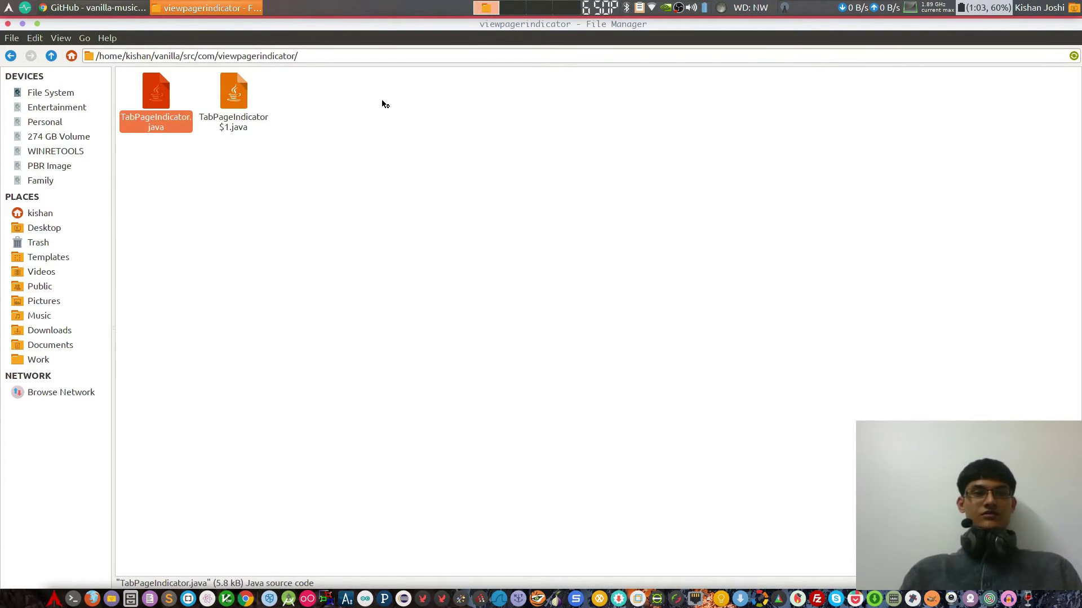
pyautogui.press('Return')
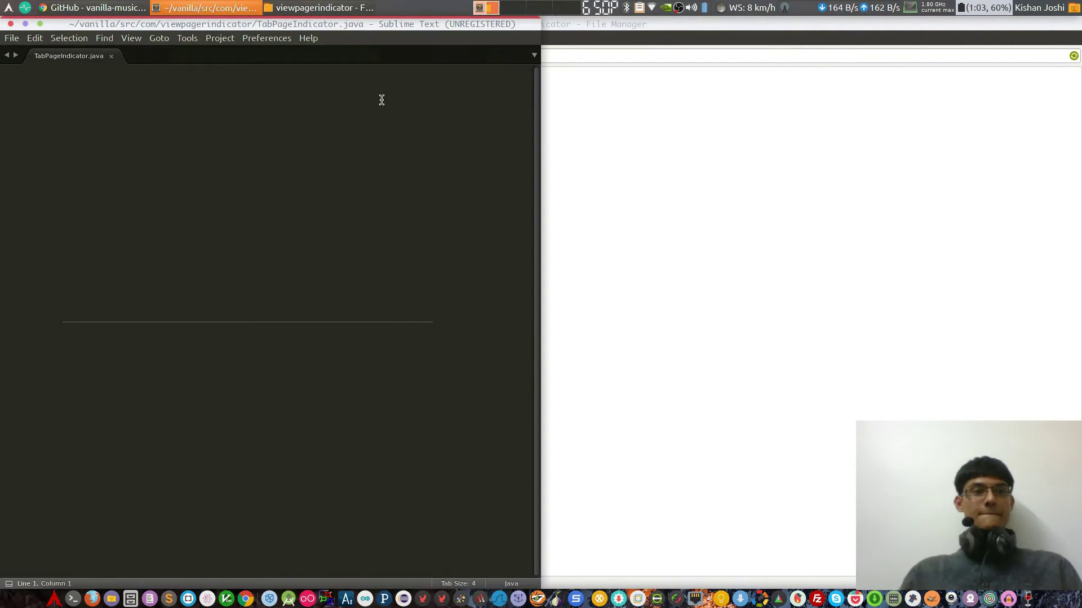
pyautogui.scroll(-1, 561, 396)
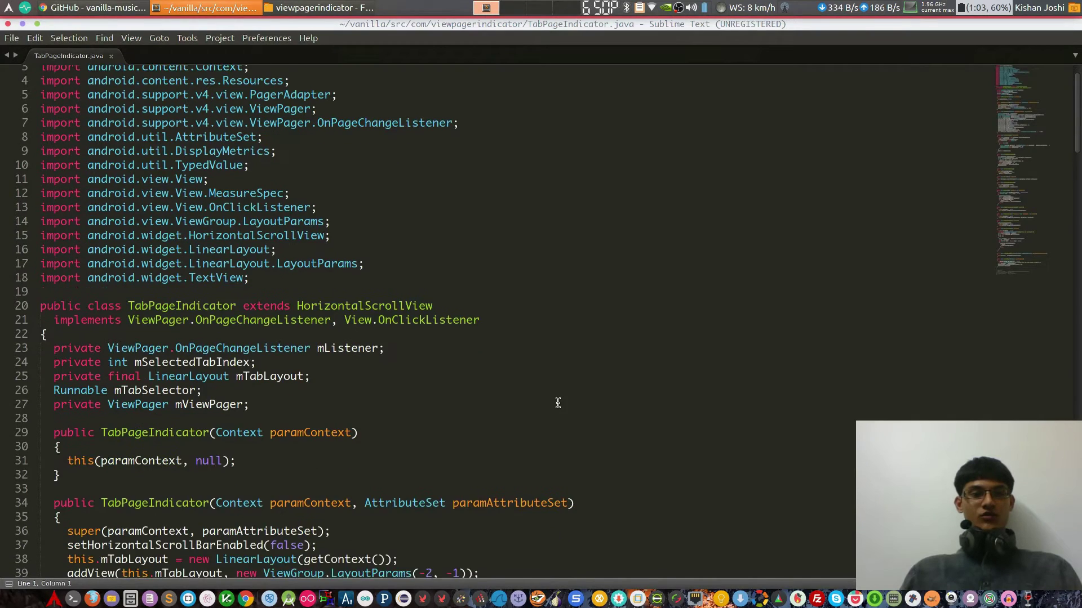
pyautogui.scroll(-10, 560, 397)
pyautogui.scroll(-12, 558, 401)
pyautogui.scroll(-12, 558, 403)
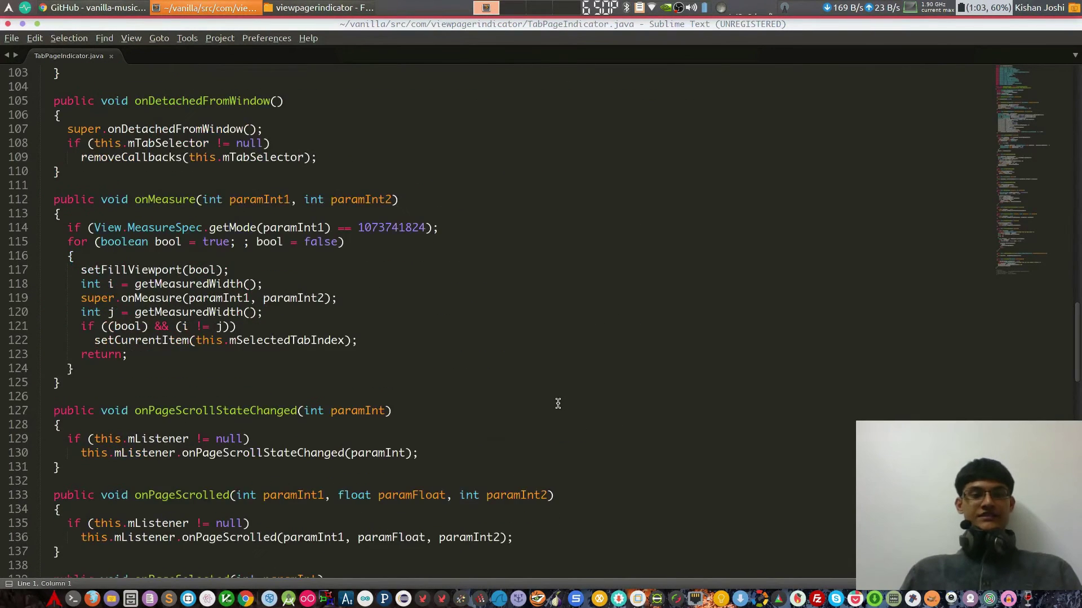
pyautogui.hotkey('ctrl', 'q')
pyautogui.press('BackSpace')
pyautogui.press('BackSpace')
pyautogui.press('BackSpace')
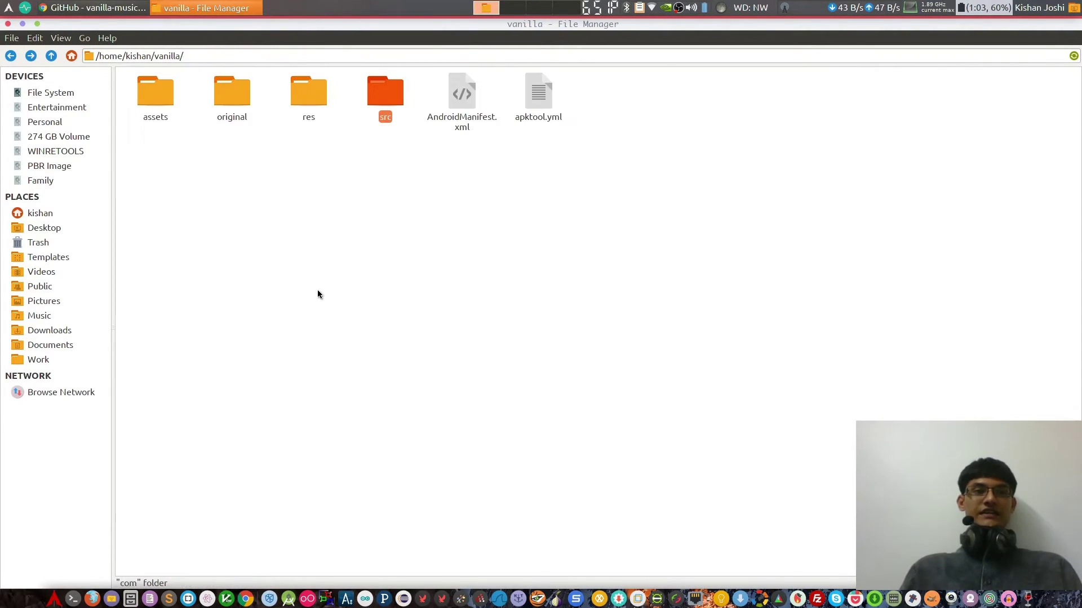
# Close the file manager and browser, then open a maximized fish terminal
pyautogui.hotkey('ctrl', 'q')
pyautogui.hotkey('ctrl', 'q')
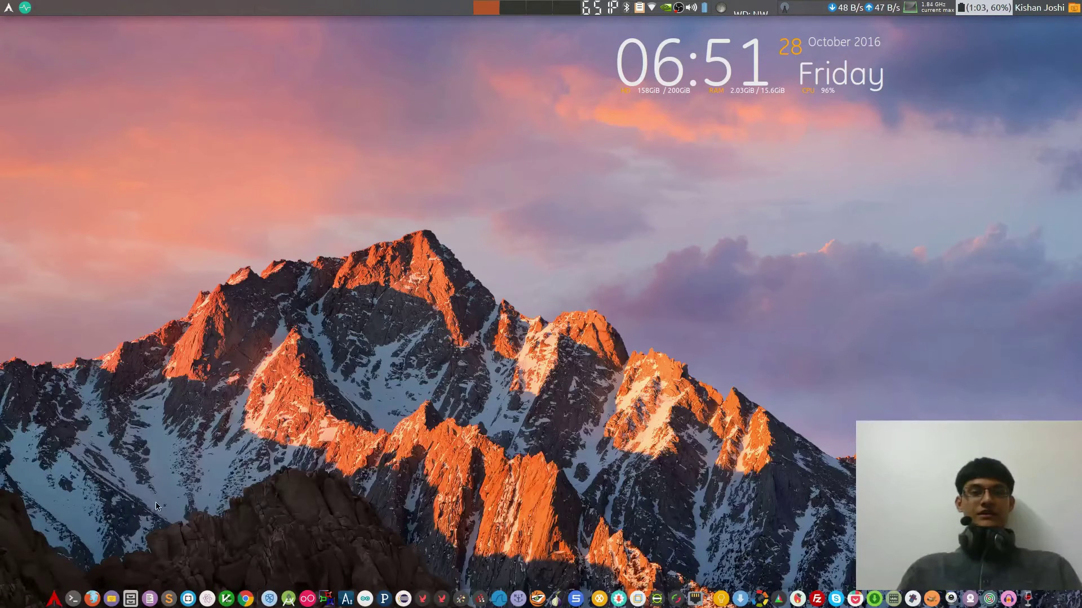
pyautogui.hotkey('ctrl', 'alt', 't')
pyautogui.moveTo(465, 118); pyautogui.dragTo(466, 6)
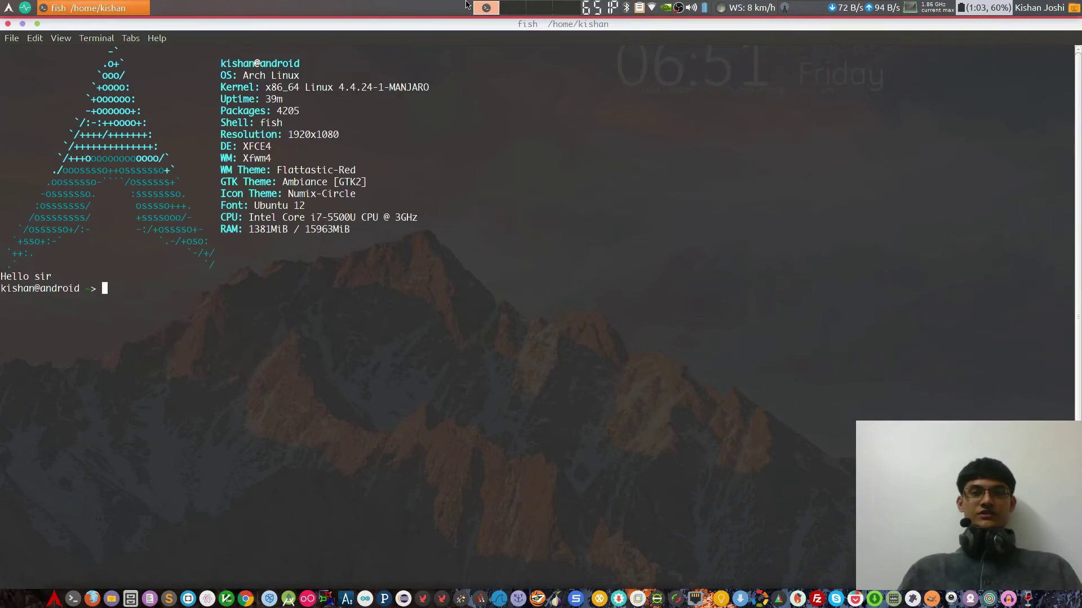